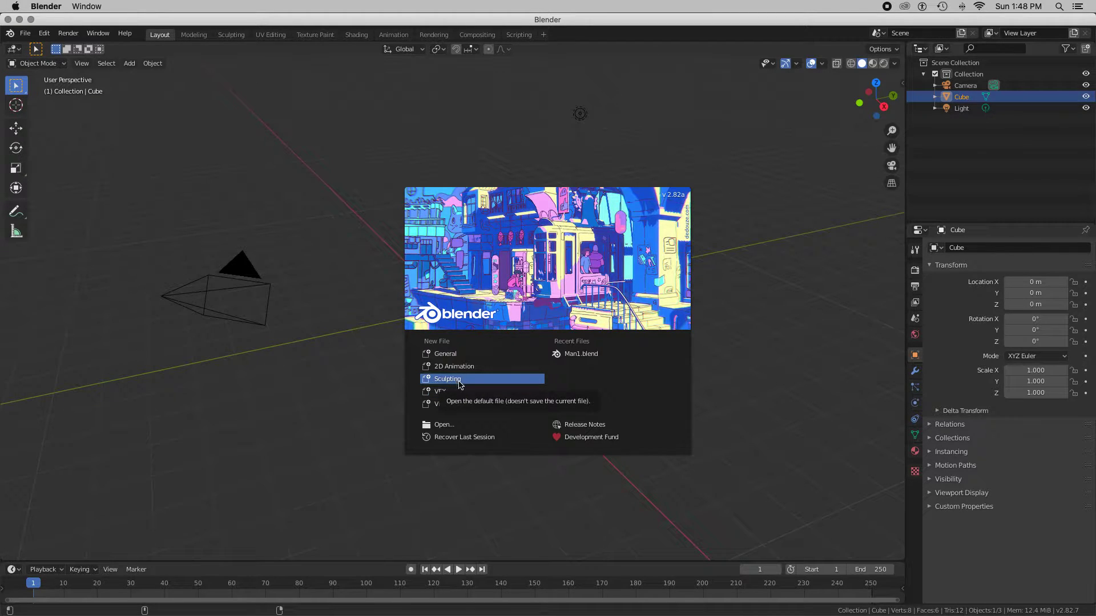
- Dismiss the splash screen and start a new file from the Sculpting template
click(346, 352)
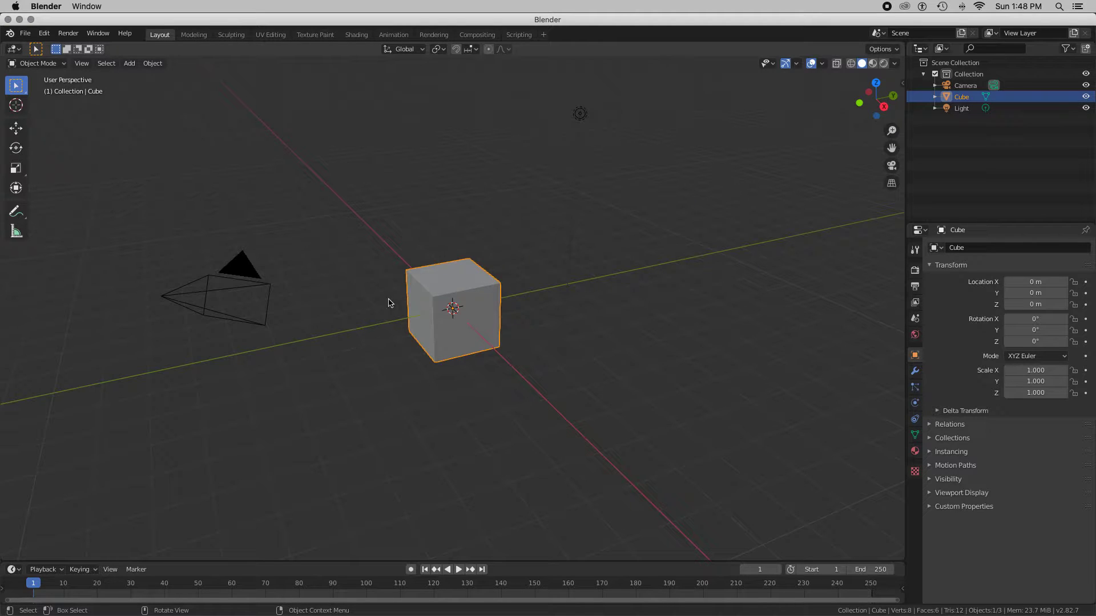
click(26, 35)
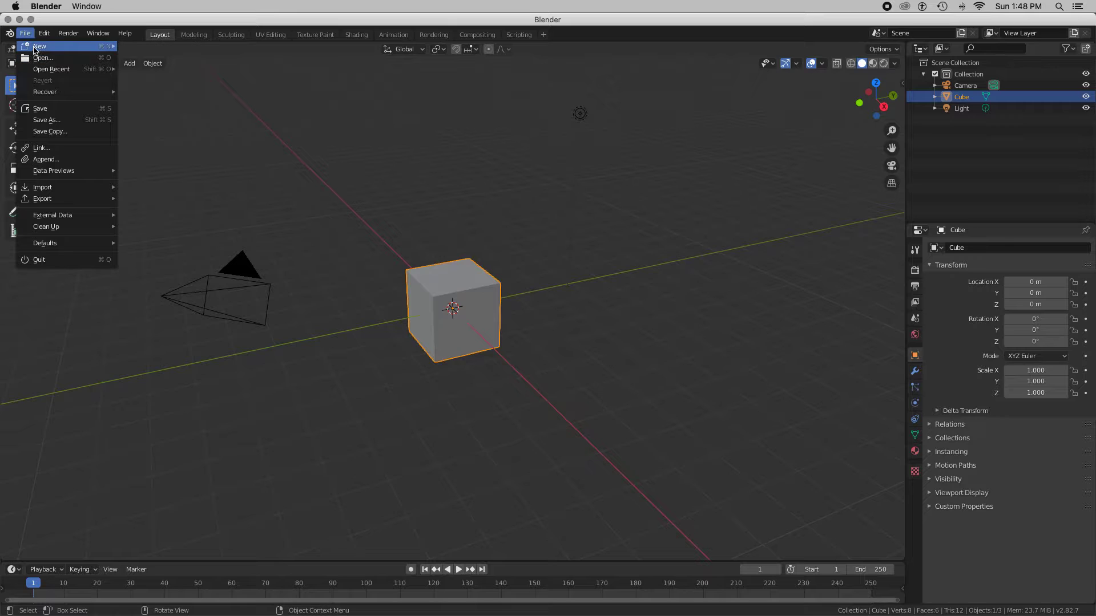
mouse_move(36, 51)
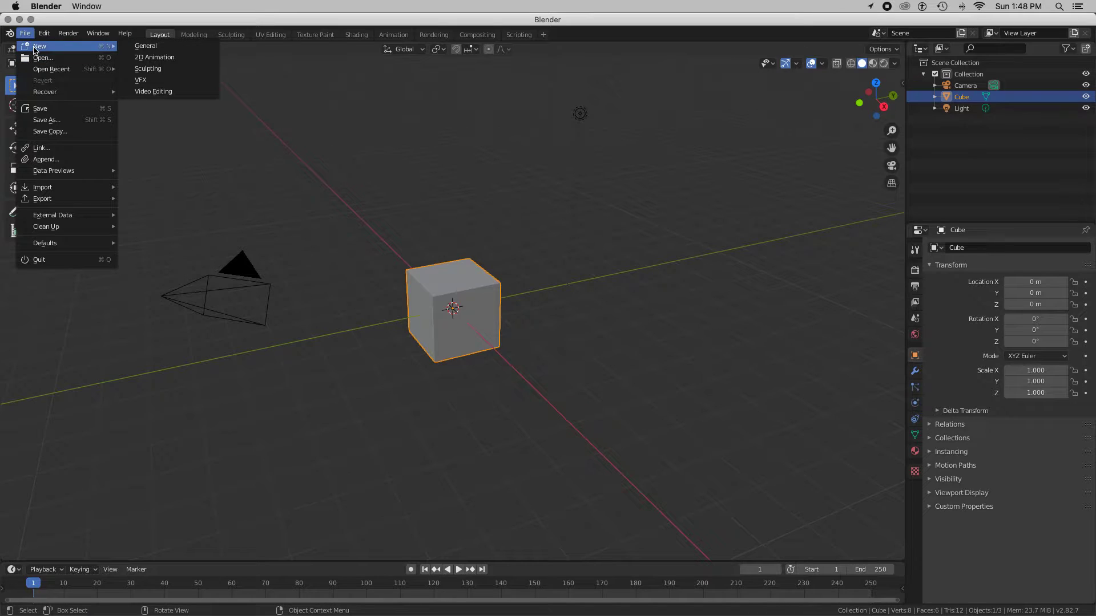
click(165, 69)
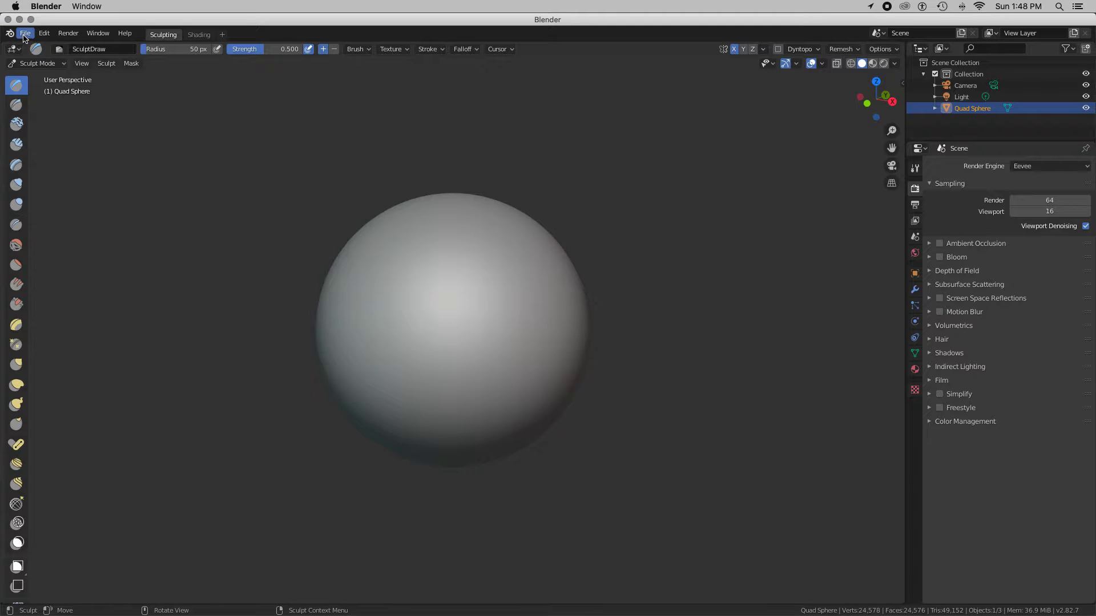
click(25, 35)
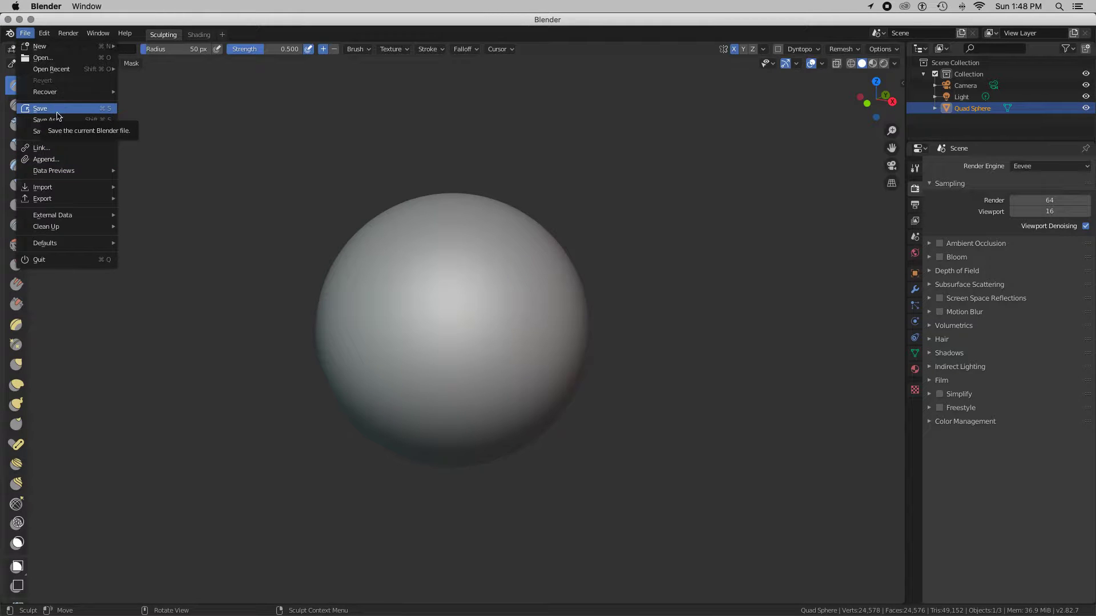
mouse_move(58, 200)
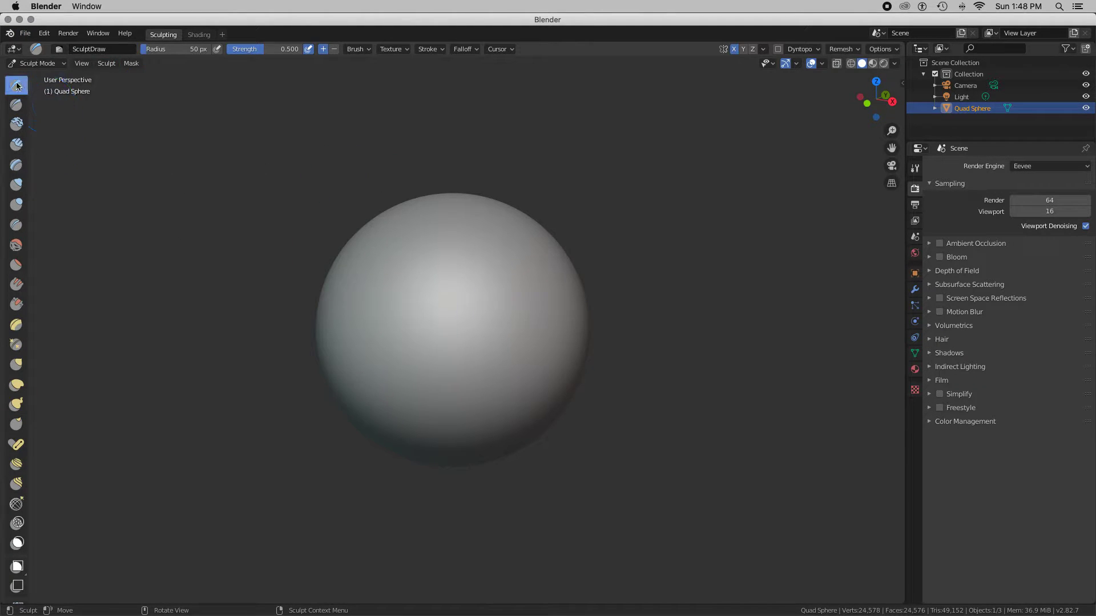
- Expand the sculpting tools so their names show, and sculpt a vertical ridge mirrored across X on the sphere with the Draw brush
drag(33, 116, 86, 122)
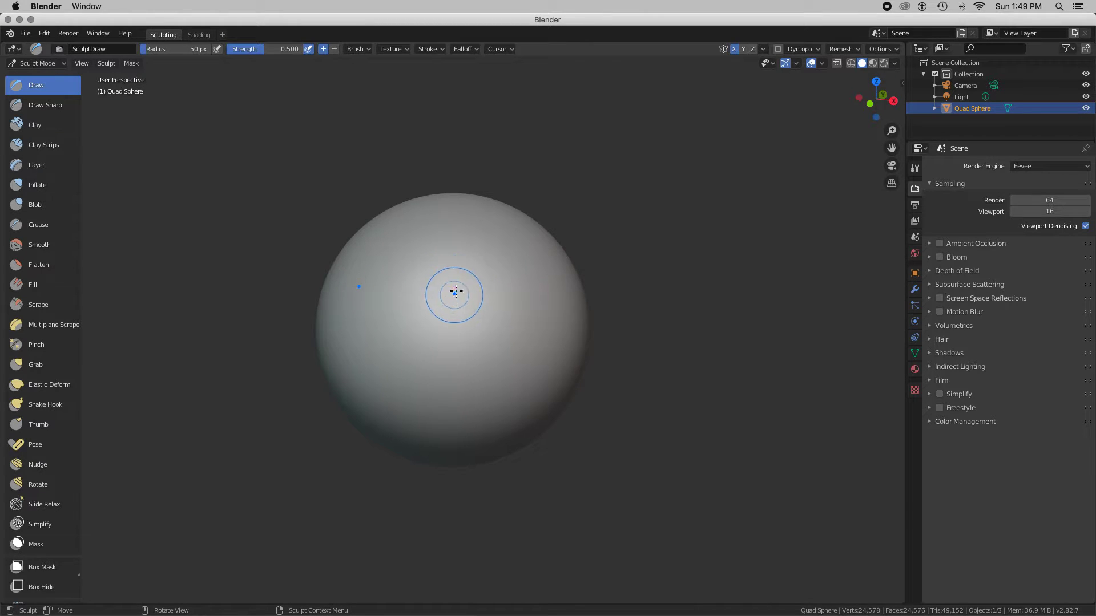
mouse_move(456, 284)
mouse_down()
mouse_move(455, 297)
mouse_move(464, 276)
mouse_move(451, 361)
mouse_move(467, 230)
mouse_move(452, 303)
mouse_up()
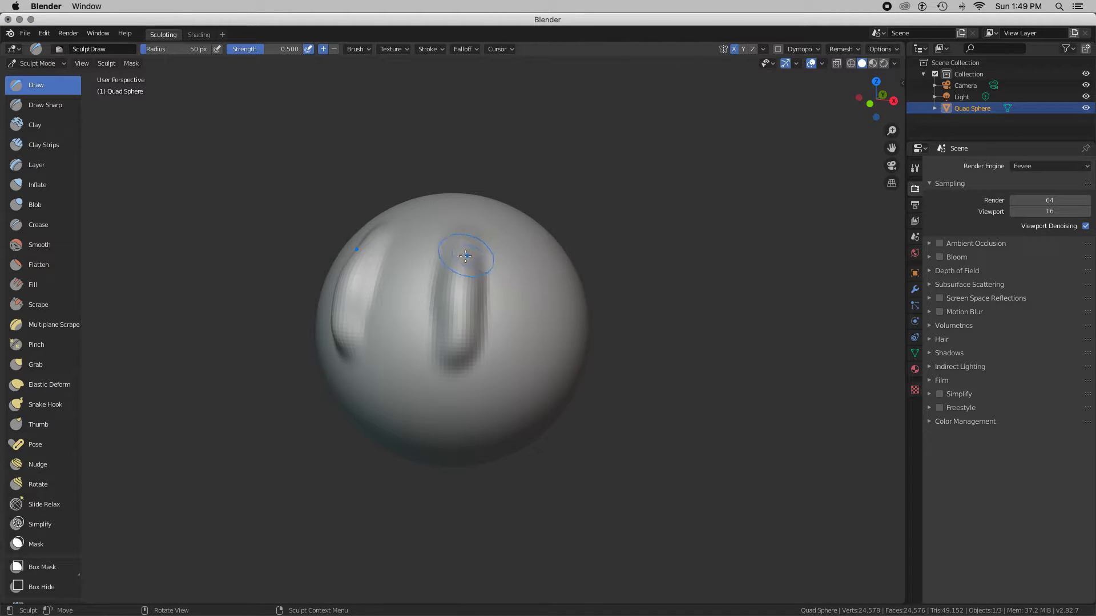
- Turn off X mirroring and add unmirrored Draw strokes beside and below the vertical ridge
click(735, 51)
mouse_move(537, 291)
mouse_down()
mouse_move(521, 320)
mouse_move(515, 293)
mouse_move(499, 357)
mouse_up()
mouse_move(399, 366)
mouse_down()
mouse_move(420, 359)
mouse_move(420, 369)
mouse_up()
- Orbit around the sphere to examine the mirrored ridges and the unmirrored strokes
scroll(357, 381, right, 5)
scroll(356, 383, left, 10)
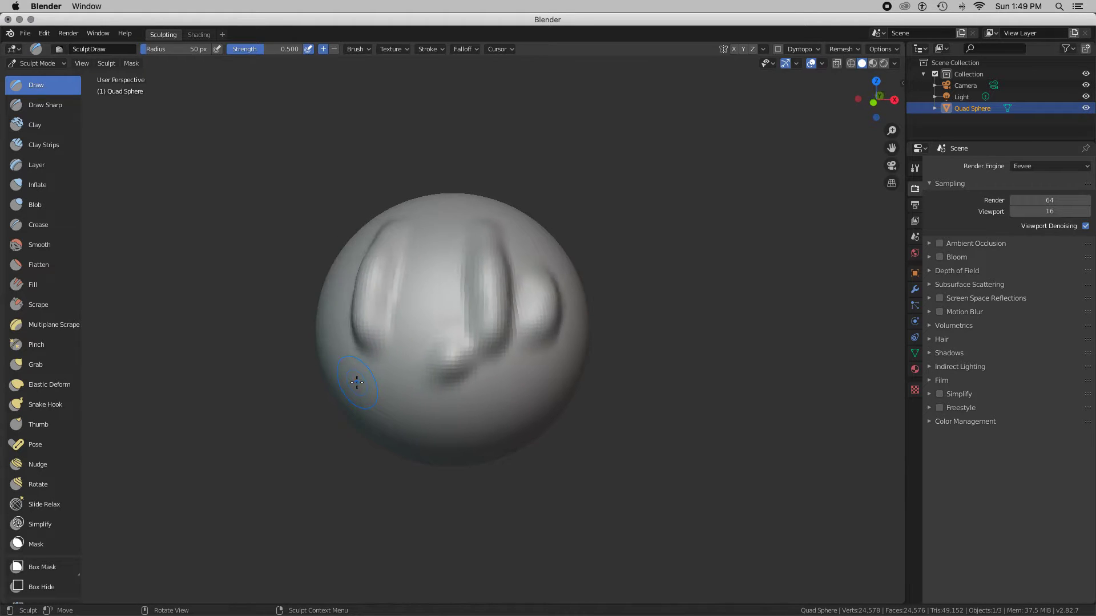
scroll(377, 379, right, 5)
scroll(376, 379, left, 5)
scroll(377, 378, down, 4)
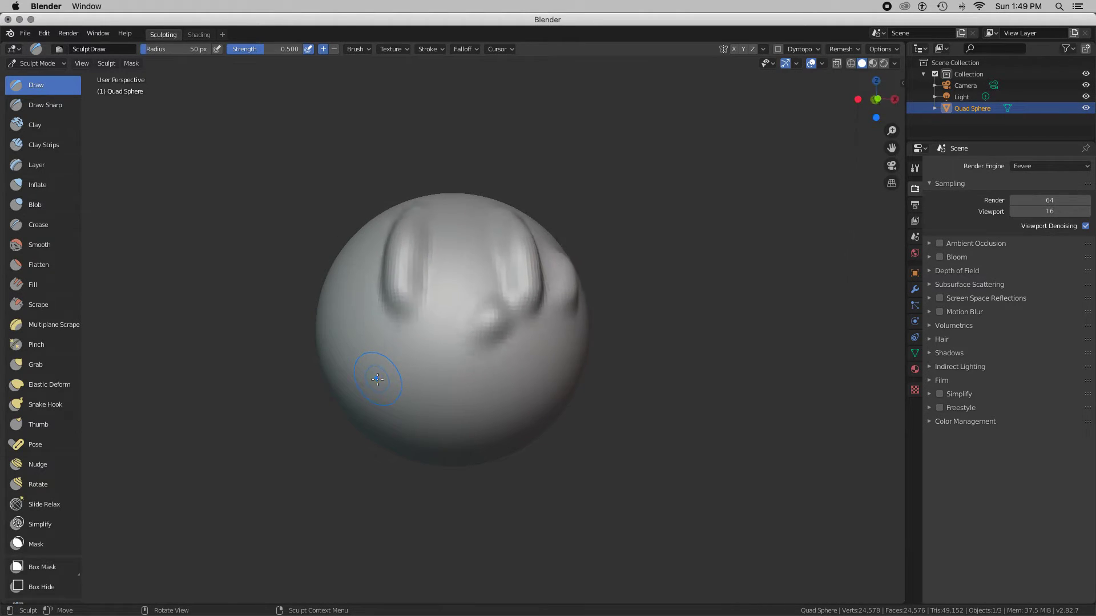
scroll(377, 380, up, 4)
scroll(377, 379, up, 3)
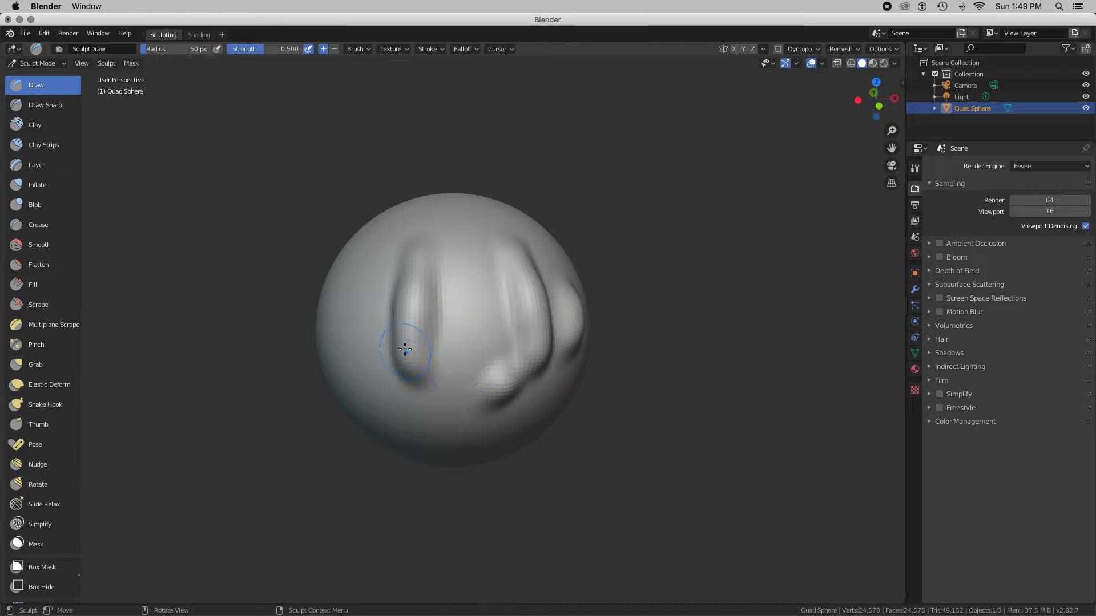
- Undo the last brush stroke and redo it
click(46, 33)
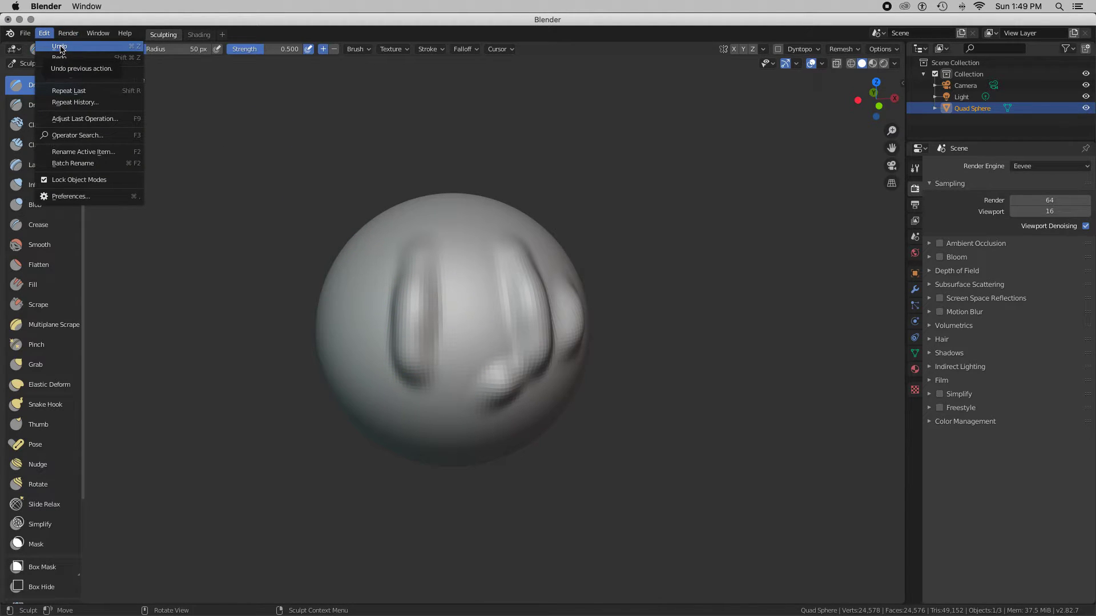
click(61, 47)
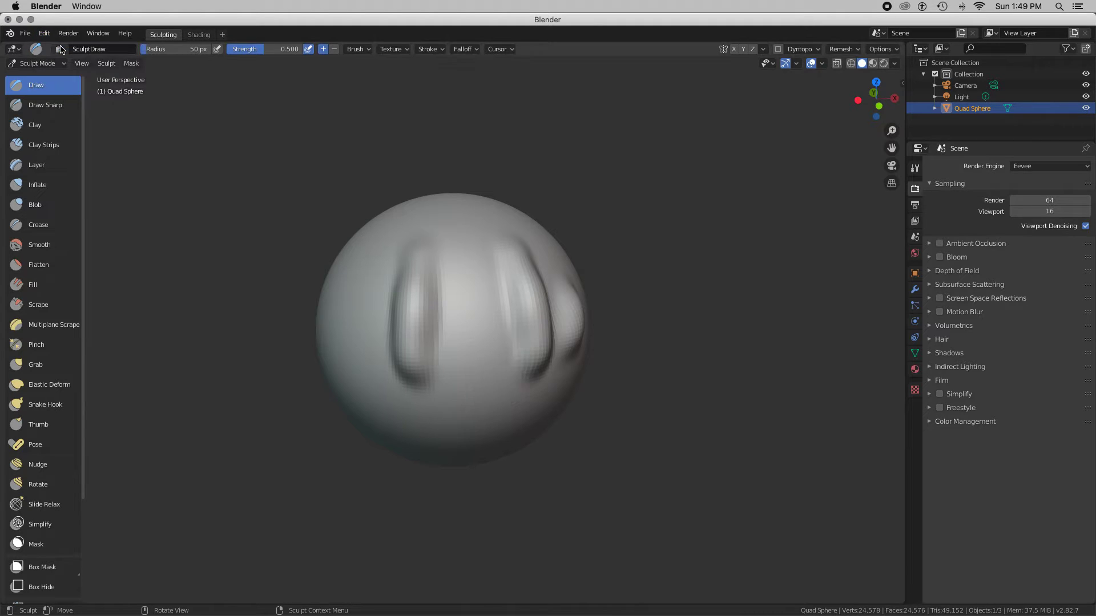
click(44, 33)
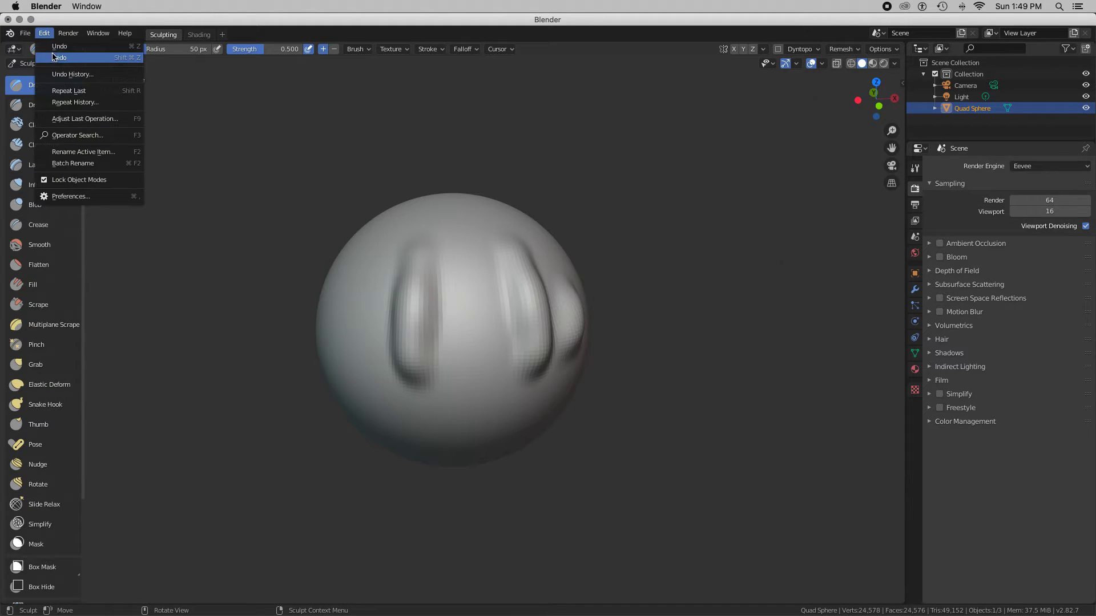
click(53, 57)
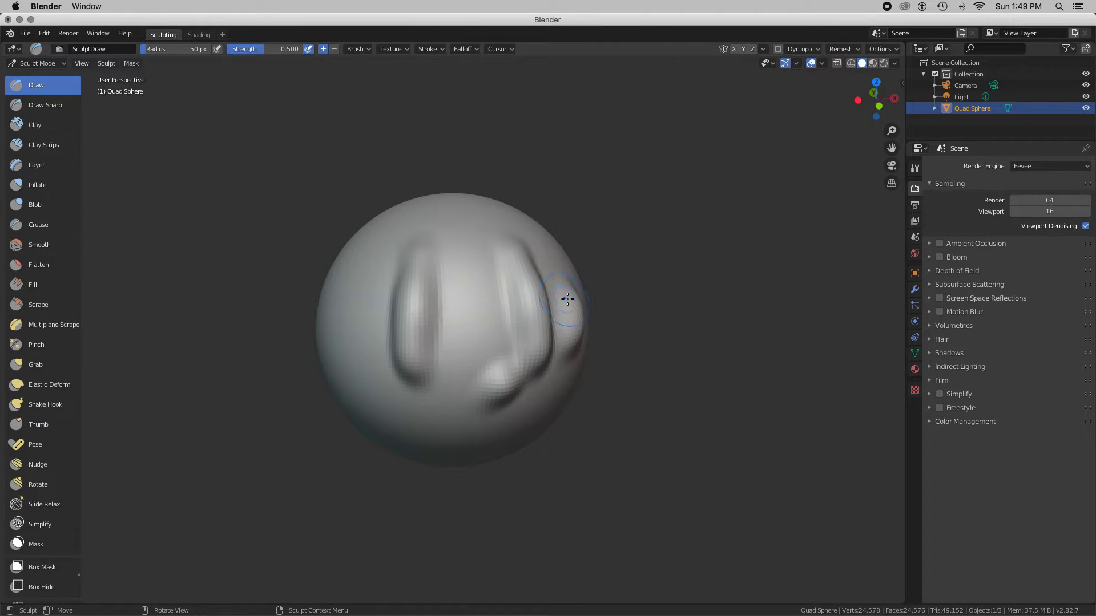
- Orbit the view sideways and vertically to inspect the sculpted sphere from several angles
scroll(600, 299, left, 3)
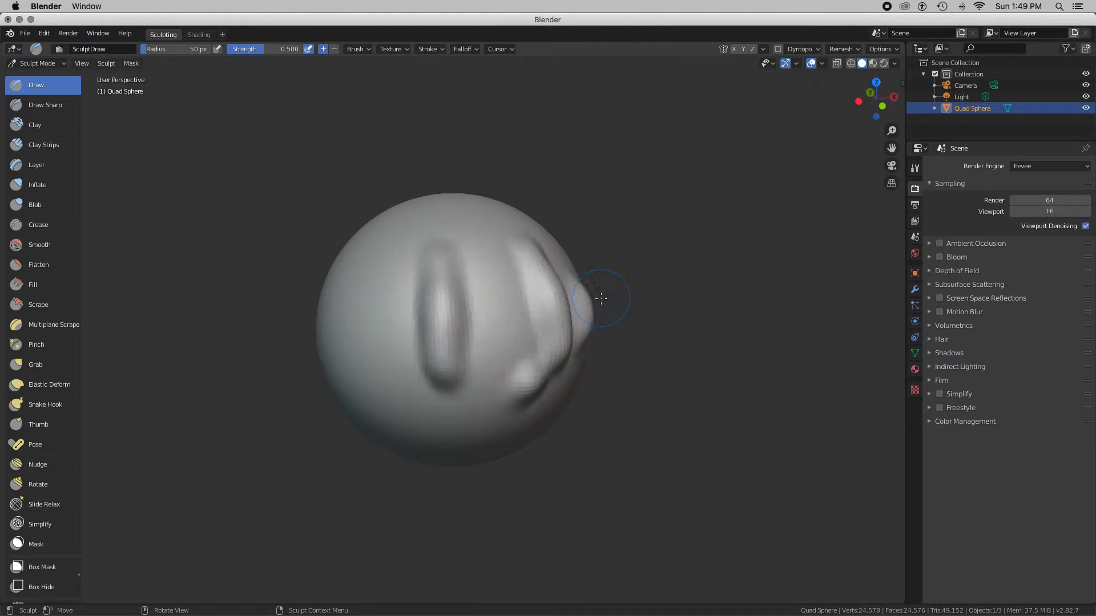
scroll(600, 300, right, 3)
scroll(600, 299, up, 5)
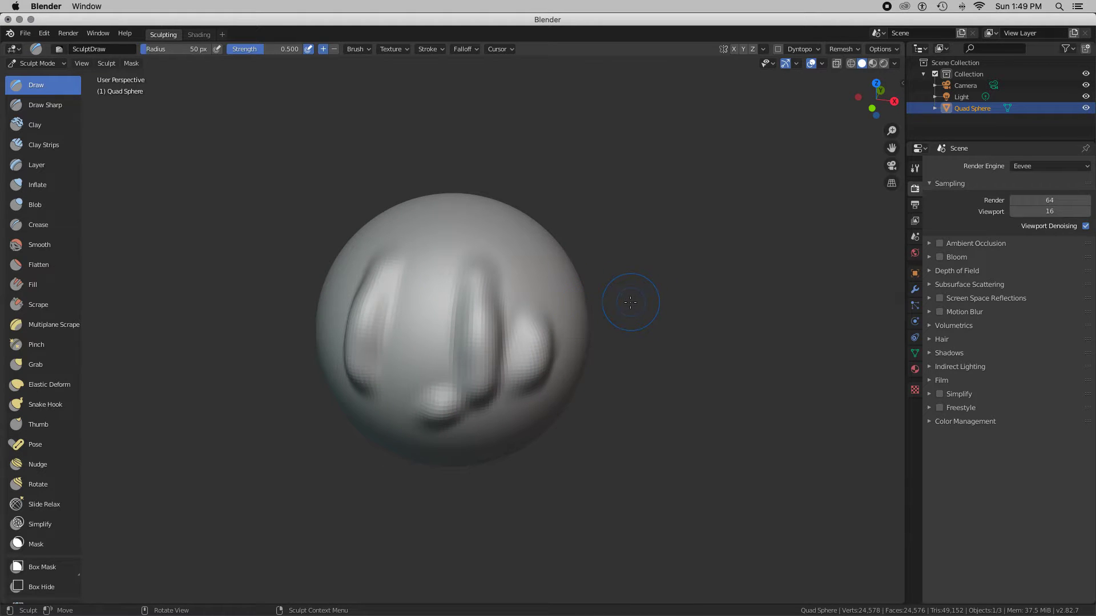
scroll(630, 303, down, 3)
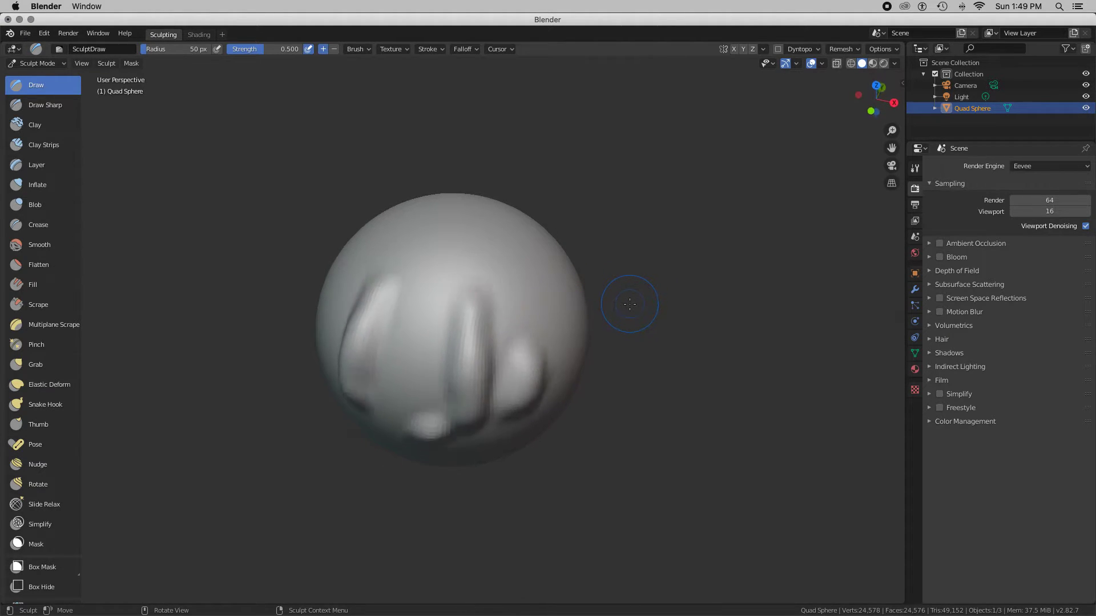
scroll(632, 303, left, 5)
scroll(635, 305, right, 5)
scroll(631, 305, up, 4)
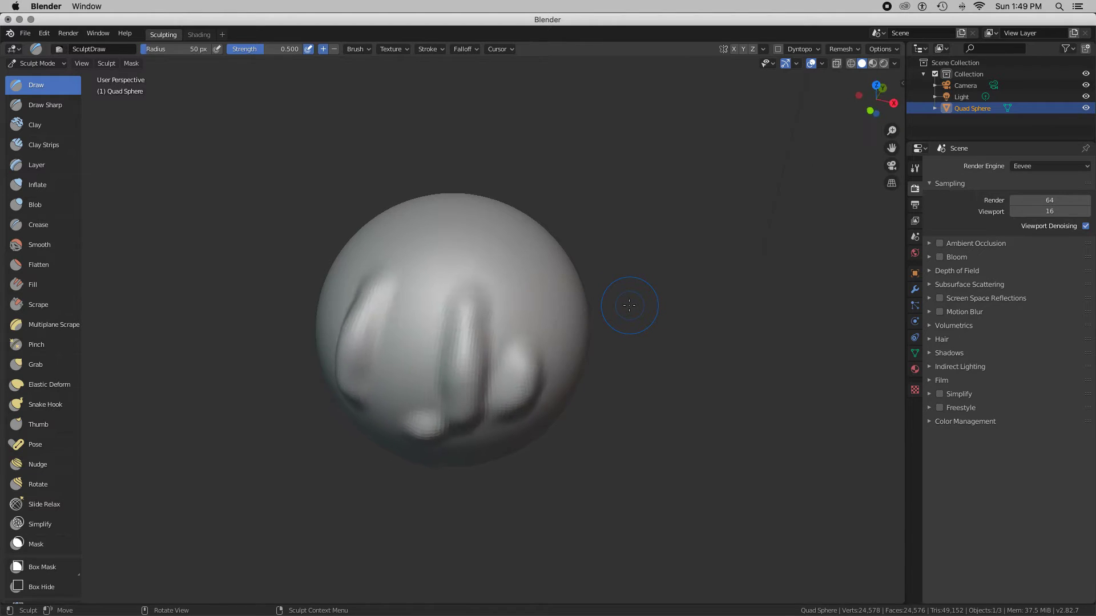
scroll(629, 306, down, 3)
scroll(628, 306, left, 2)
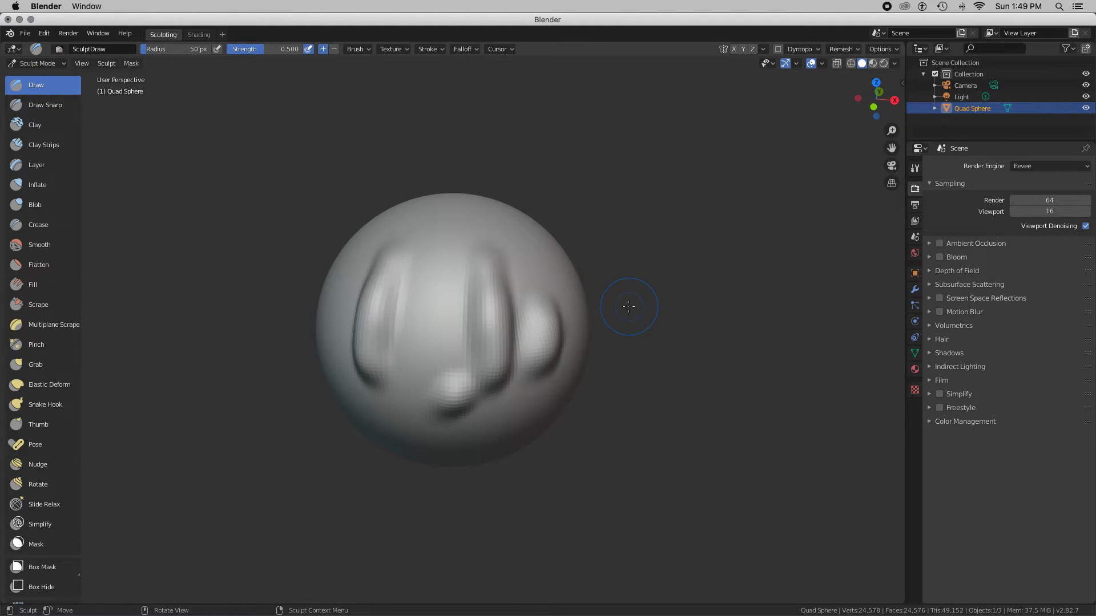
- Pan the view around the sculpted sphere without rotating it
key(shift)
shift+scroll(628, 306, down, 2)
shift+scroll(628, 306, right, 5)
shift+scroll(629, 306, left, 8)
shift+scroll(628, 306, down, 3)
shift+scroll(628, 306, right, 6)
shift+scroll(627, 307, left, 5)
shift+scroll(627, 307, up, 5)
shift+scroll(627, 307, down, 3)
shift+scroll(626, 307, left, 3)
shift+scroll(626, 307, right, 5)
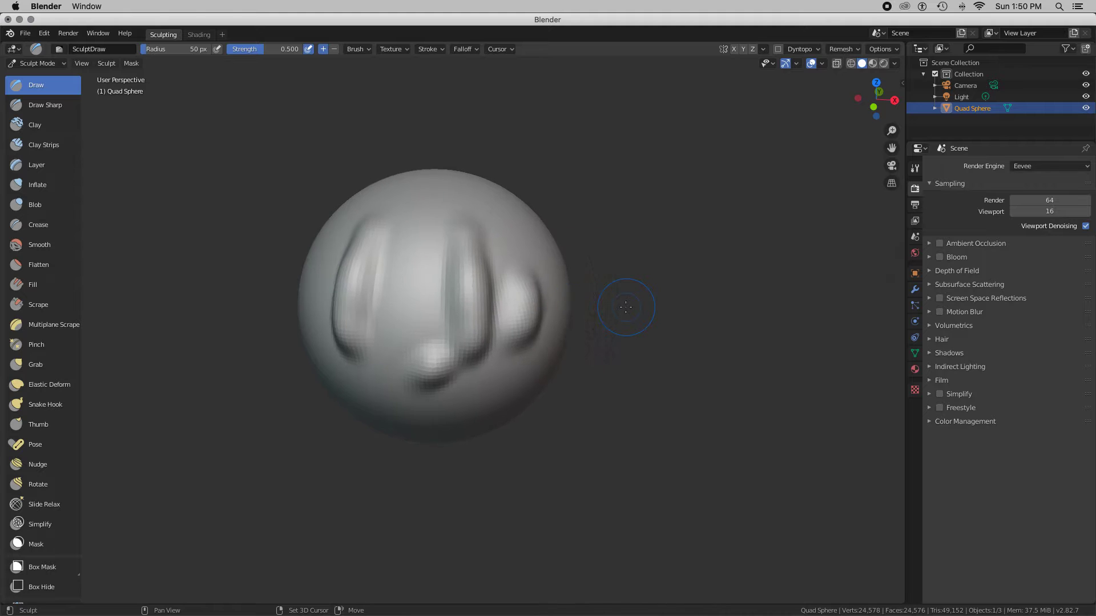
shift+scroll(626, 307, left, 3)
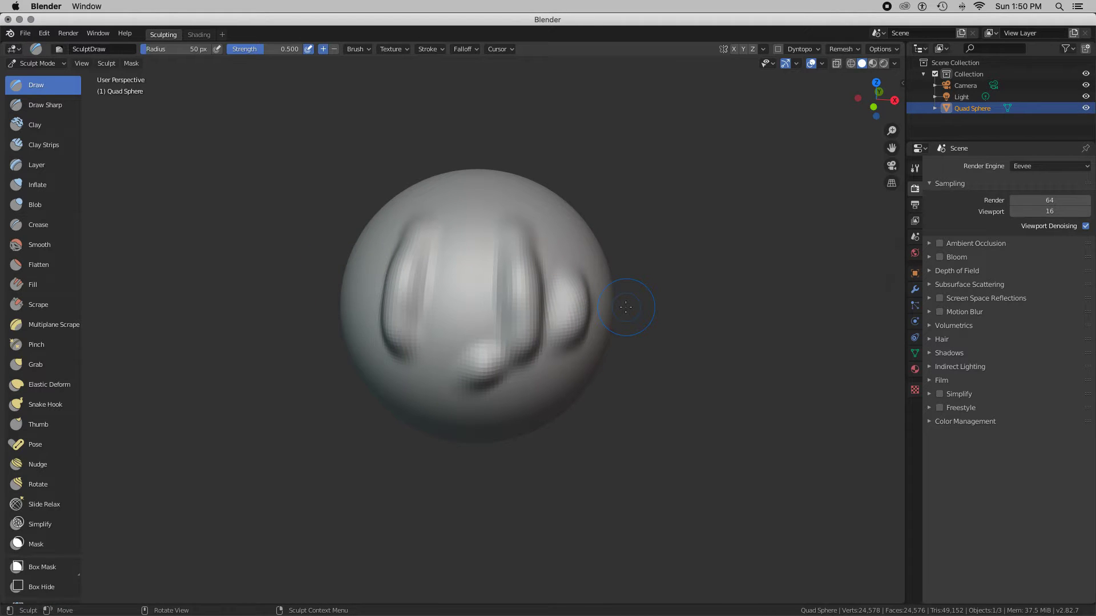
- Zoom in on the ridges to examine the mesh detail and zoom back out to the whole sphere
ctrl+scroll(626, 307, up, 8)
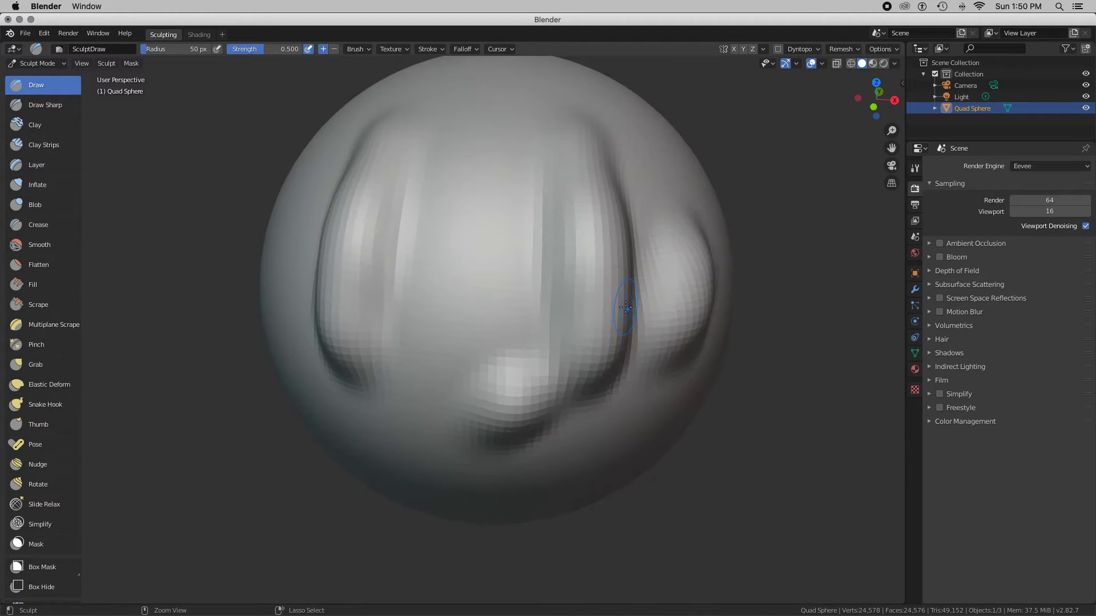
ctrl+scroll(625, 307, up, 4)
ctrl+scroll(625, 307, down, 10)
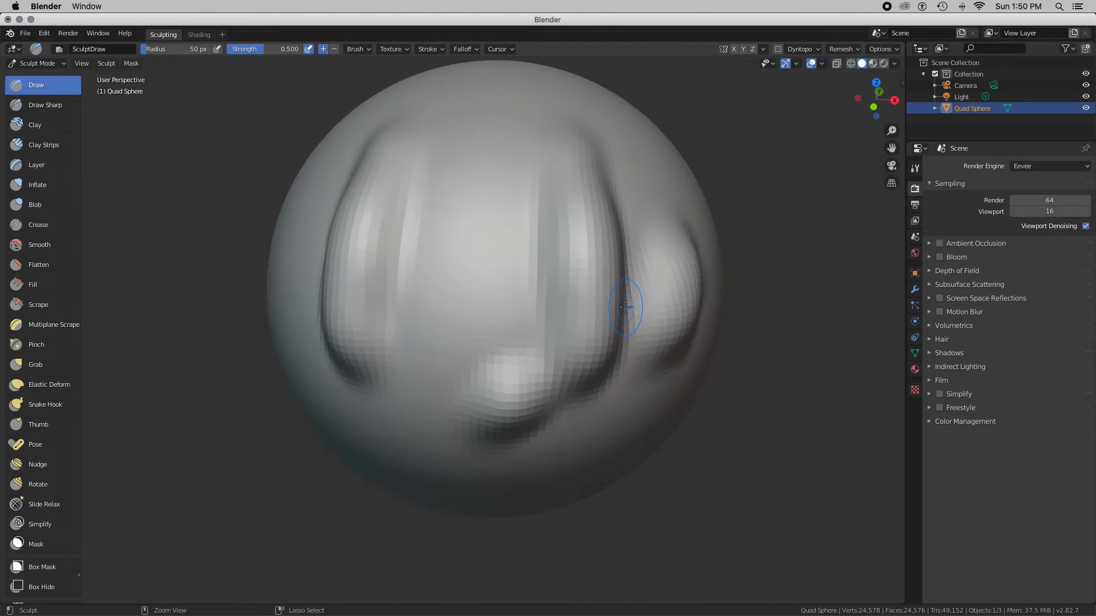
ctrl+scroll(625, 307, down, 4)
ctrl+scroll(626, 307, up, 12)
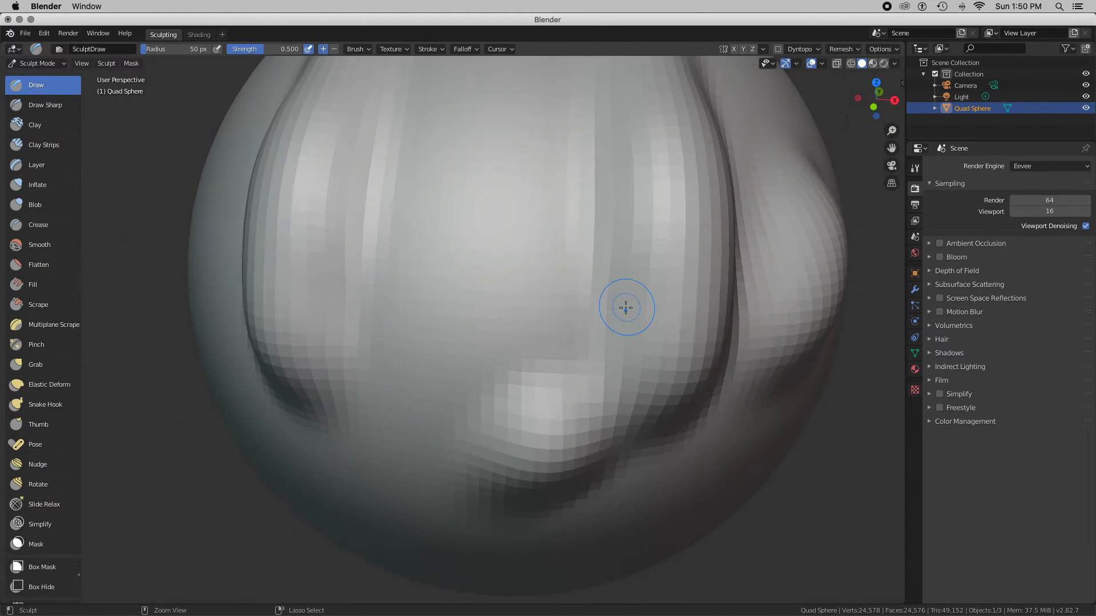
ctrl+scroll(626, 307, down, 10)
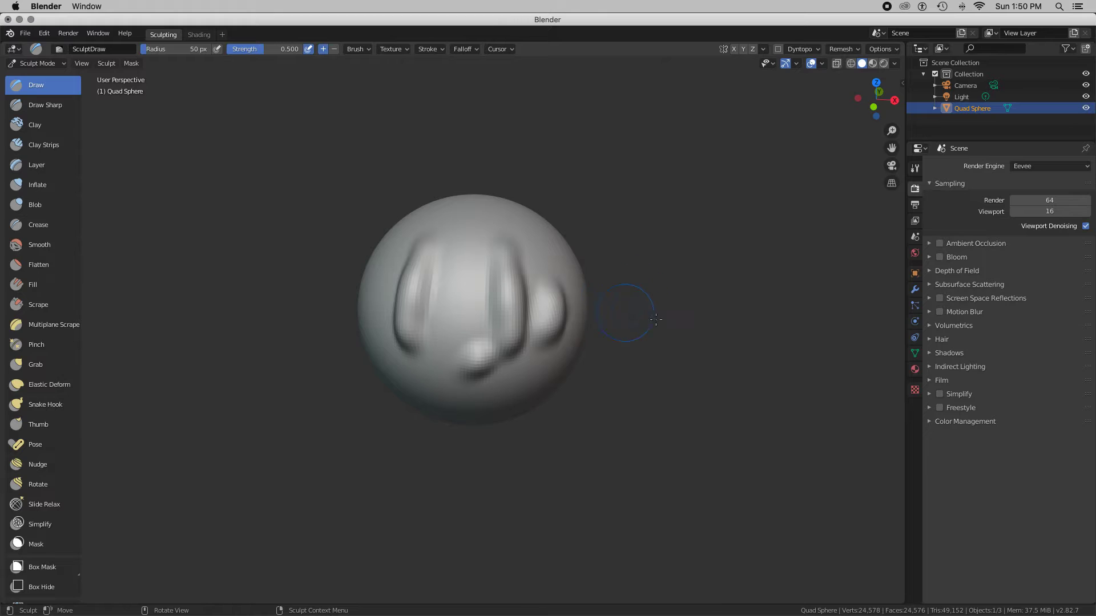
- Set the Draw brush strength to 0.750 at a 50 px radius and sculpt raised strokes across the front of the sphere
right_click(642, 294)
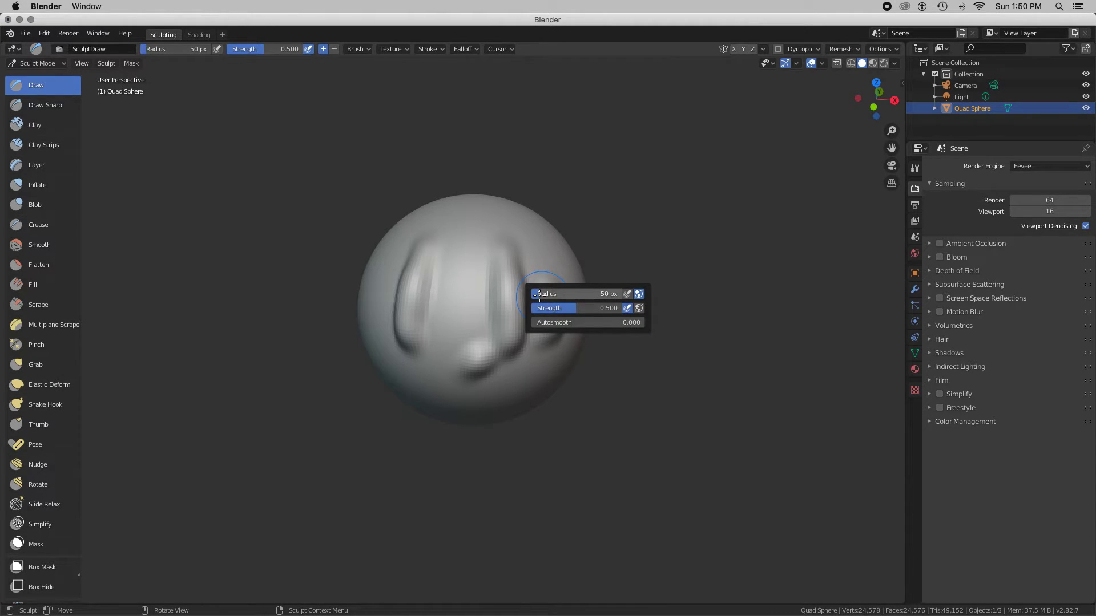
mouse_move(539, 294)
mouse_down()
mouse_move(605, 309)
mouse_move(535, 295)
mouse_up()
mouse_move(549, 259)
mouse_down()
mouse_move(543, 283)
mouse_move(543, 238)
mouse_move(492, 229)
mouse_move(445, 328)
mouse_move(533, 390)
mouse_move(528, 362)
mouse_move(558, 311)
mouse_up()
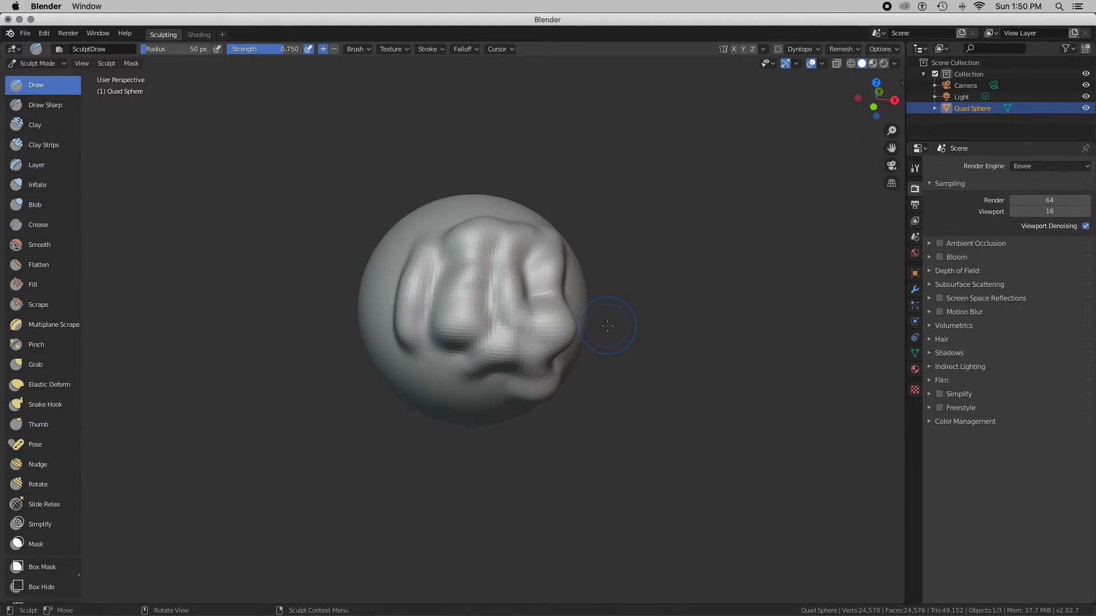
- Enlarge the brush radius to 331 px and build up a large bulge on the ridged side of the sphere with repeated strokes
right_click(551, 325)
drag(502, 326, 558, 326)
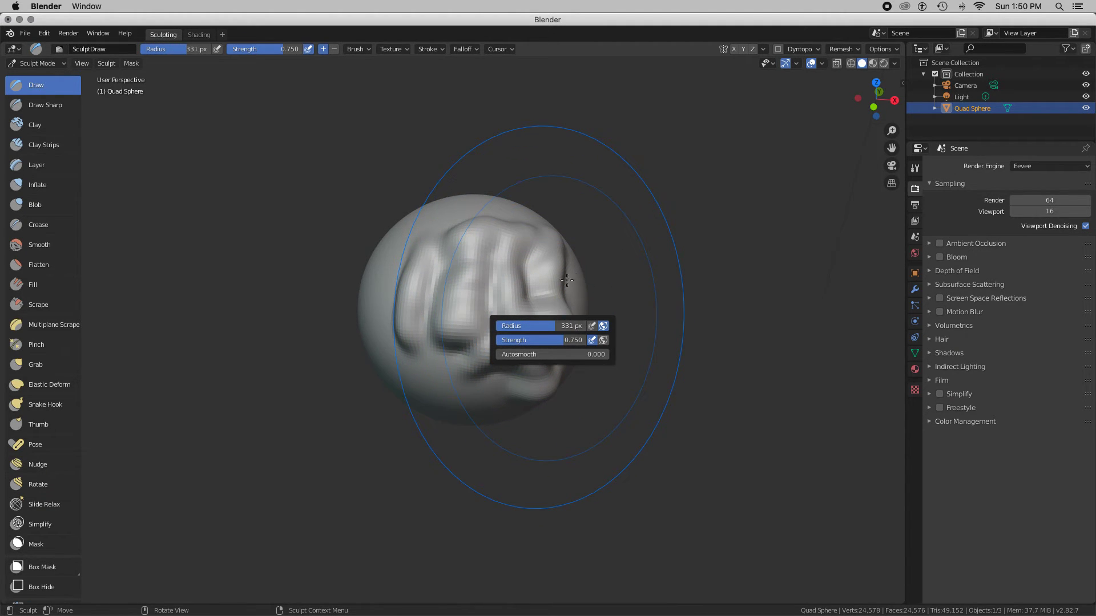
click(536, 282)
drag(535, 282, 656, 305)
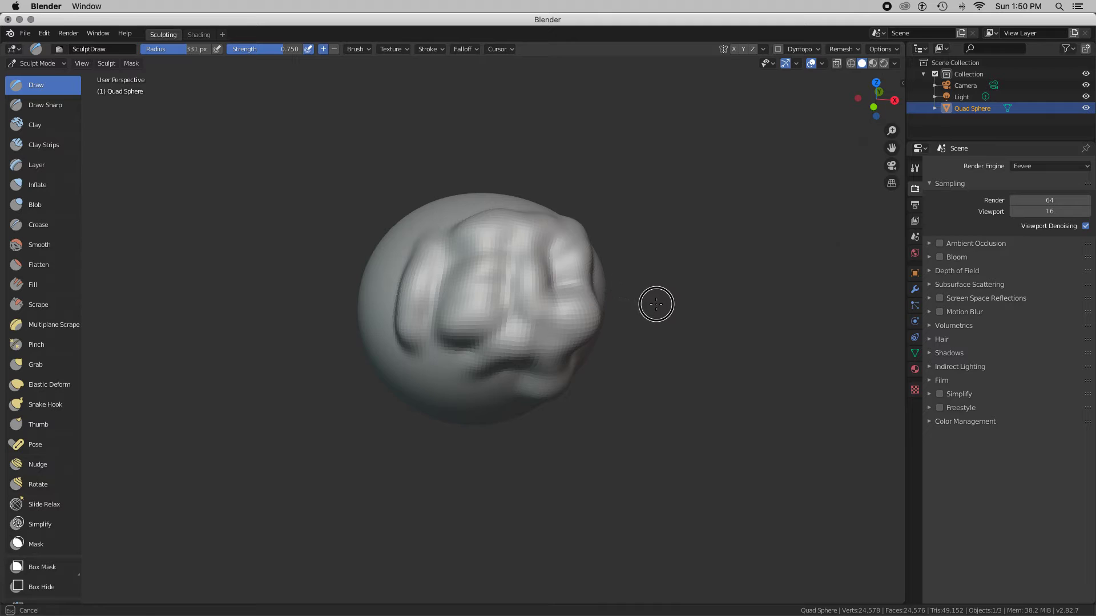
drag(551, 331, 698, 380)
drag(487, 368, 508, 479)
drag(485, 409, 523, 477)
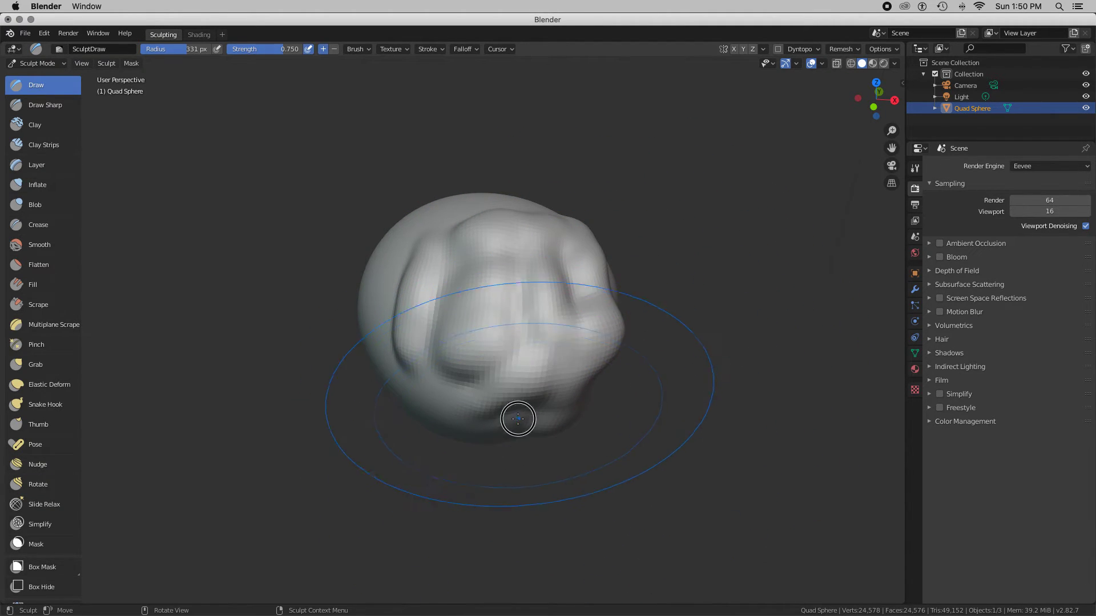
drag(514, 416, 605, 499)
mouse_move(537, 377)
mouse_down()
mouse_move(550, 367)
mouse_move(656, 425)
mouse_up()
drag(576, 399, 624, 345)
drag(543, 348, 703, 433)
- Reduce the brush radius to 27 px and sculpt a short ridge on the smooth rounded end of the form
middle_drag(554, 392, 606, 355)
scroll(605, 355, left, 3)
scroll(605, 355, right, 8)
scroll(605, 355, left, 15)
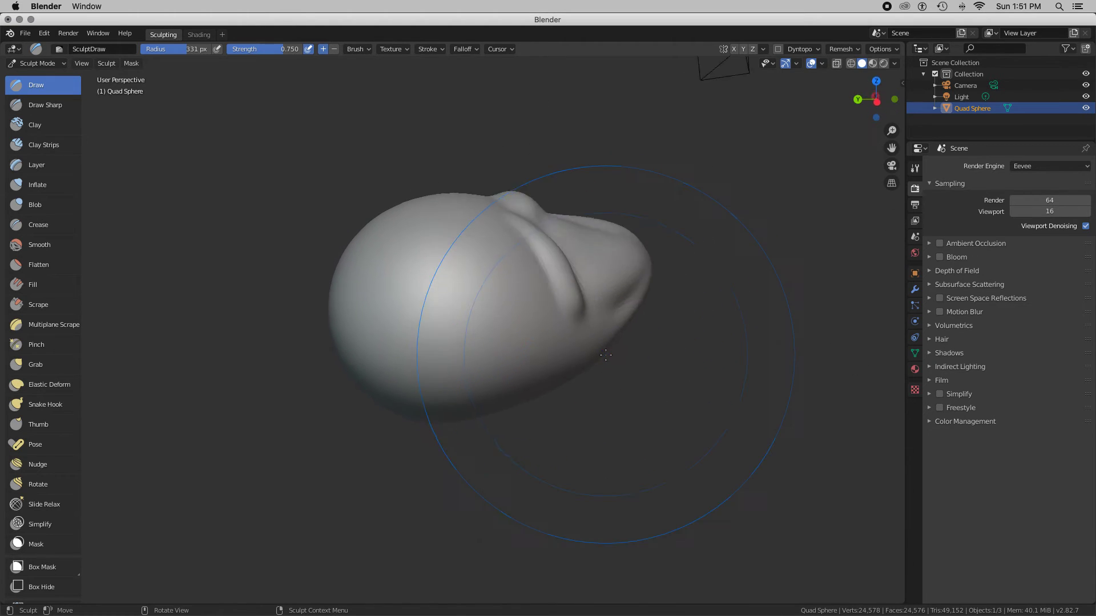
scroll(605, 355, down, 10)
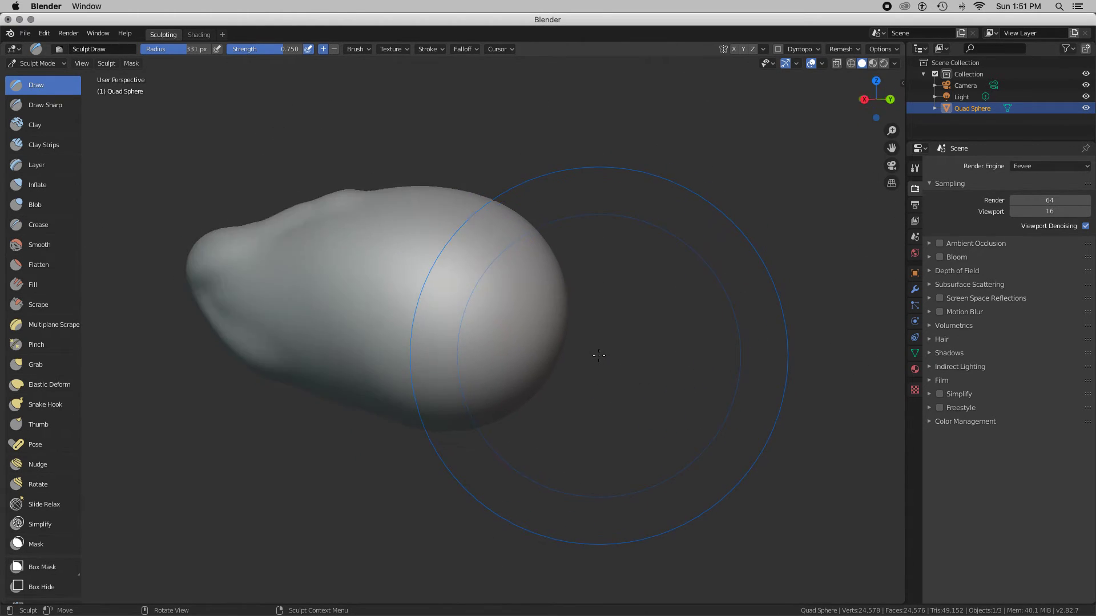
scroll(598, 355, down, 5)
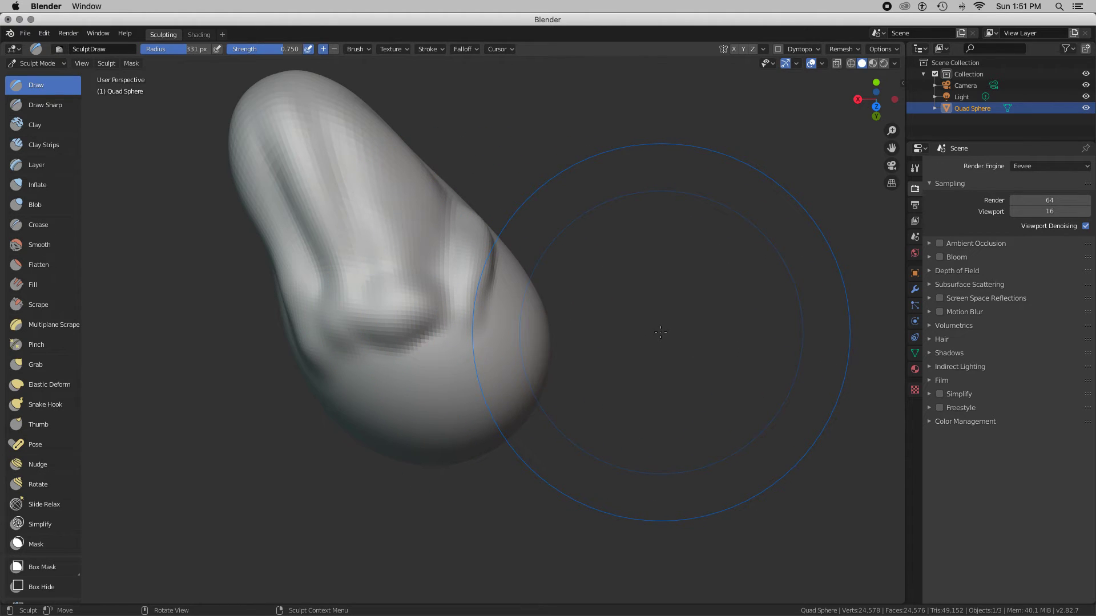
key(f)
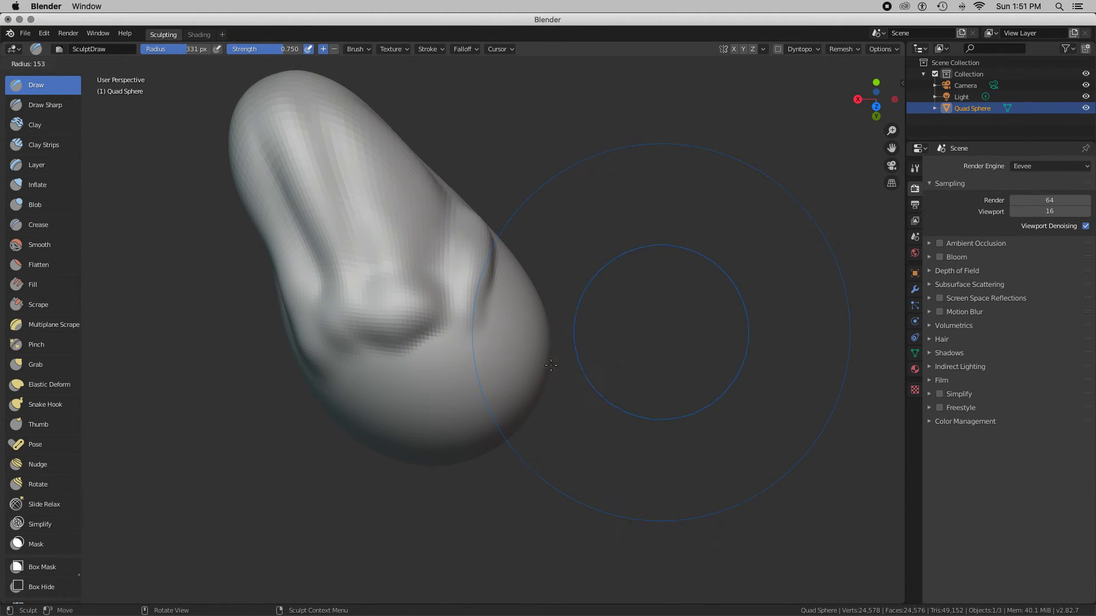
click(487, 372)
mouse_move(505, 342)
mouse_down()
mouse_move(465, 382)
mouse_move(474, 363)
mouse_up()
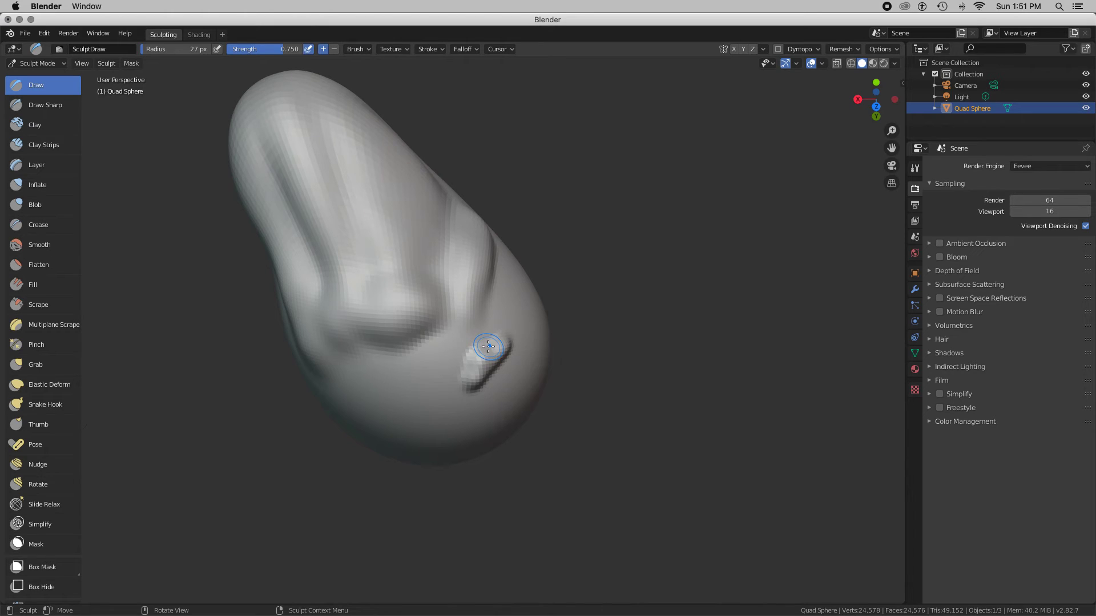
- Add more fine Draw strokes around the short ridge with the 27 px brush
right_click(488, 347)
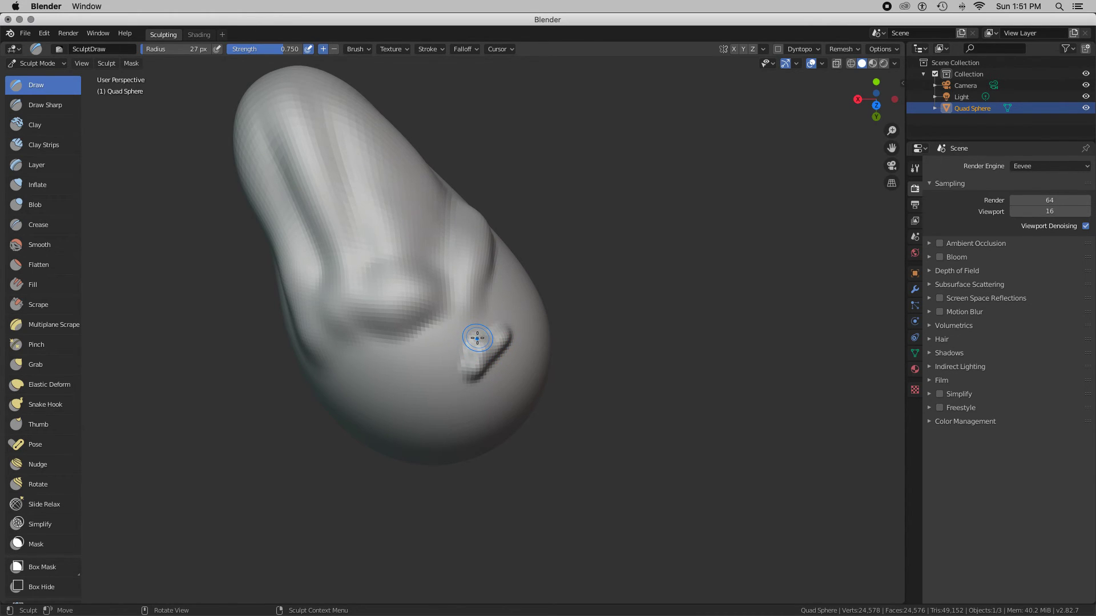
mouse_move(478, 336)
mouse_down()
mouse_move(443, 359)
mouse_move(460, 320)
mouse_move(454, 405)
mouse_move(481, 365)
mouse_move(528, 354)
mouse_move(480, 360)
mouse_move(502, 338)
mouse_move(485, 387)
mouse_up()
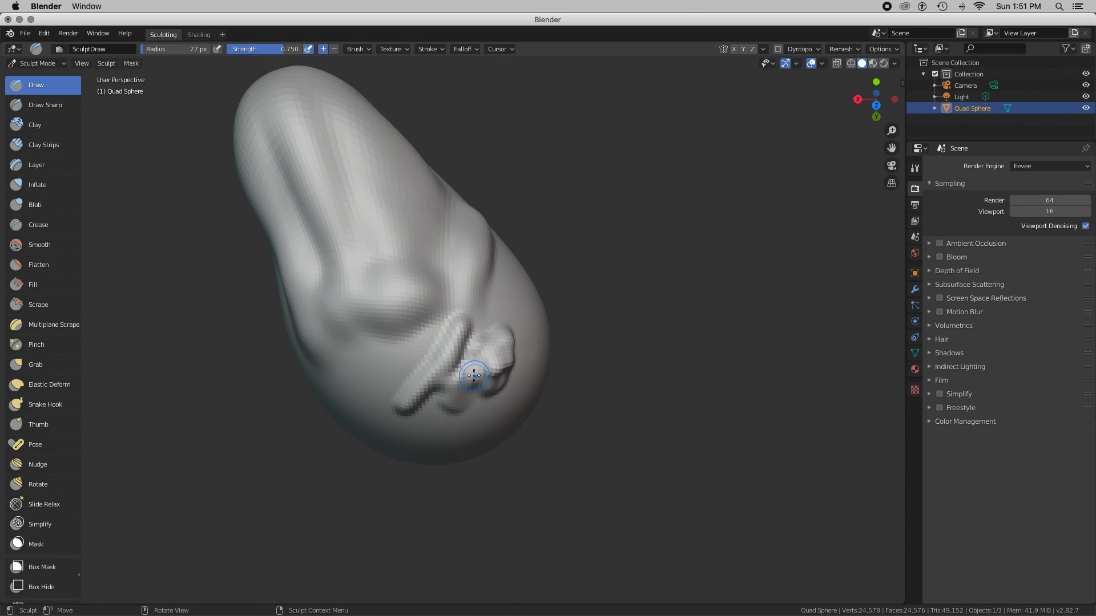
mouse_move(474, 376)
mouse_down()
mouse_move(480, 368)
mouse_move(457, 378)
mouse_move(464, 384)
mouse_move(474, 366)
mouse_move(470, 375)
mouse_up()
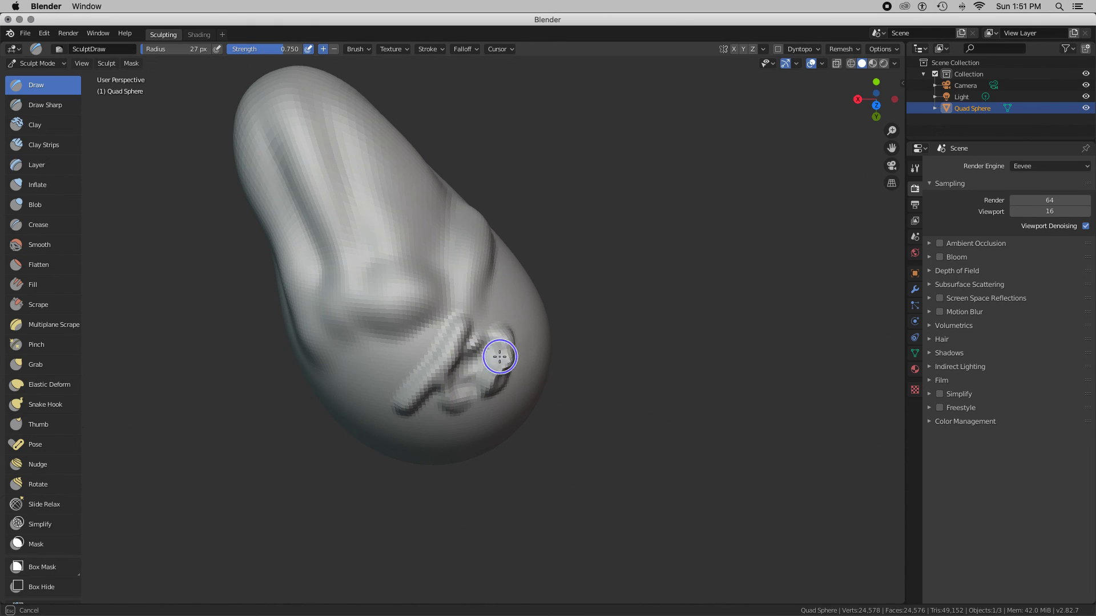
drag(493, 356, 490, 357)
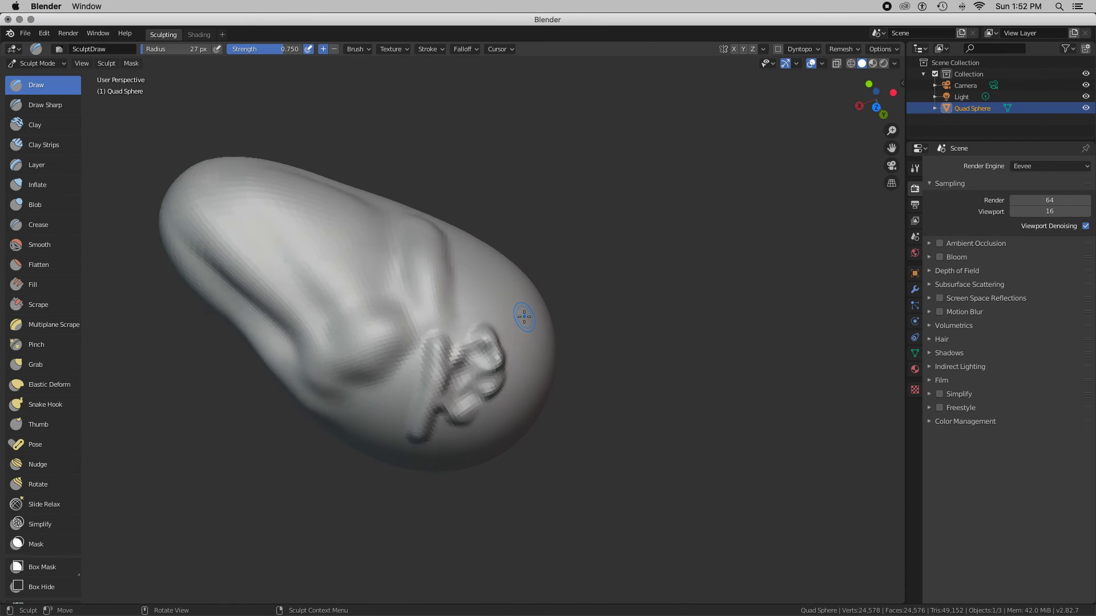